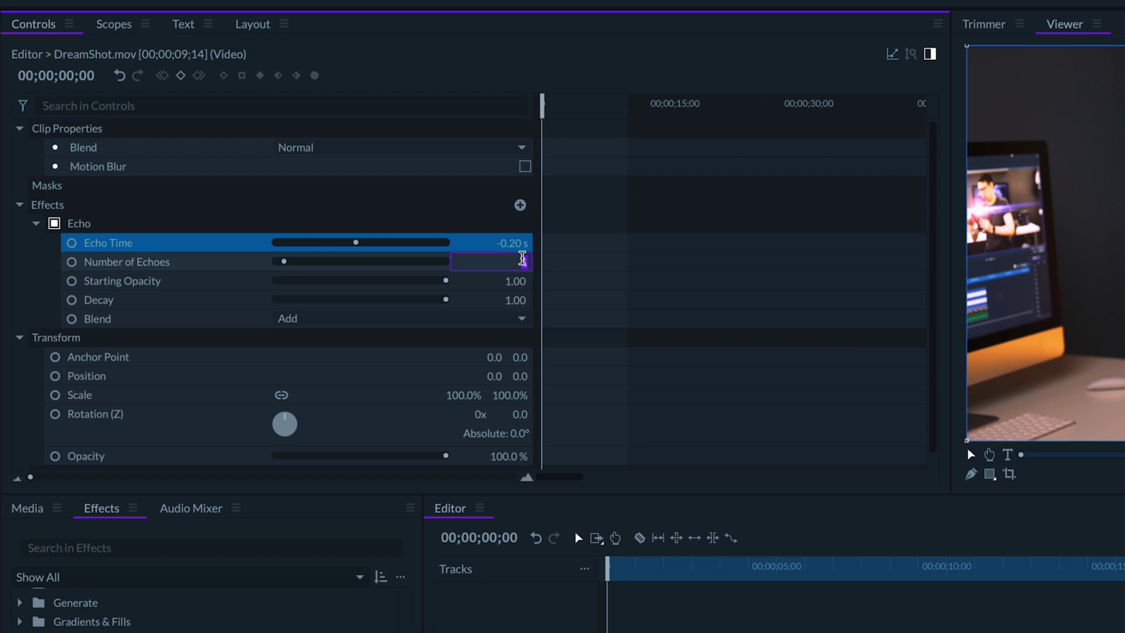
Set the Echo effect to 3 echoes, starting opacity 0.35, decay 0.50 and Average blend, and preview the clip.
text(3)
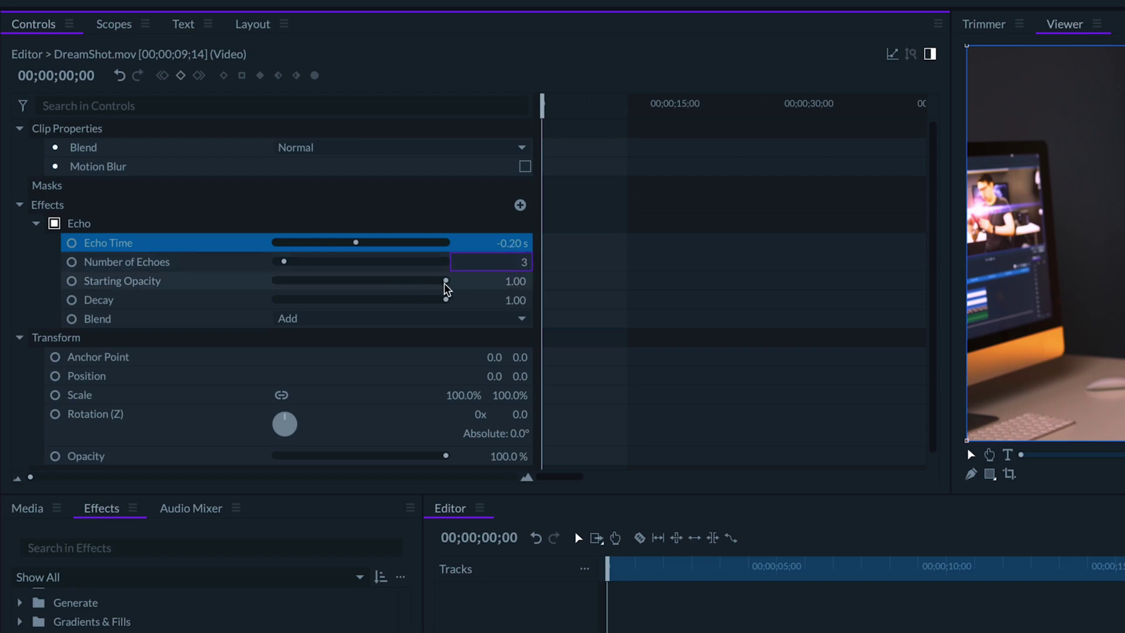
click(464, 283)
drag(446, 281, 360, 307)
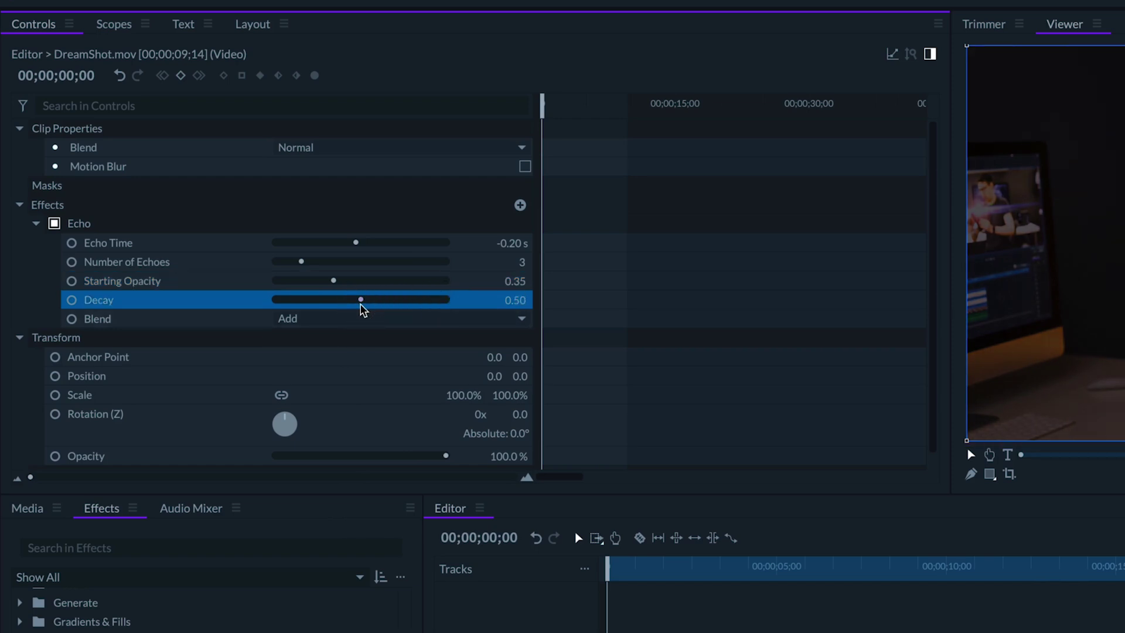
click(326, 319)
click(322, 344)
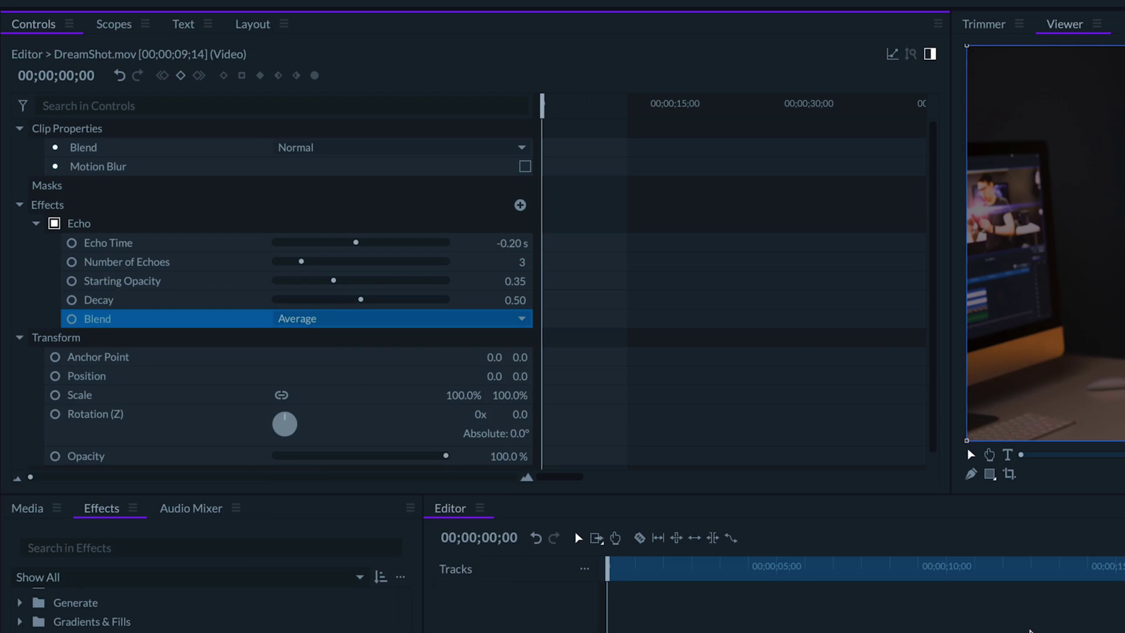
key(space)
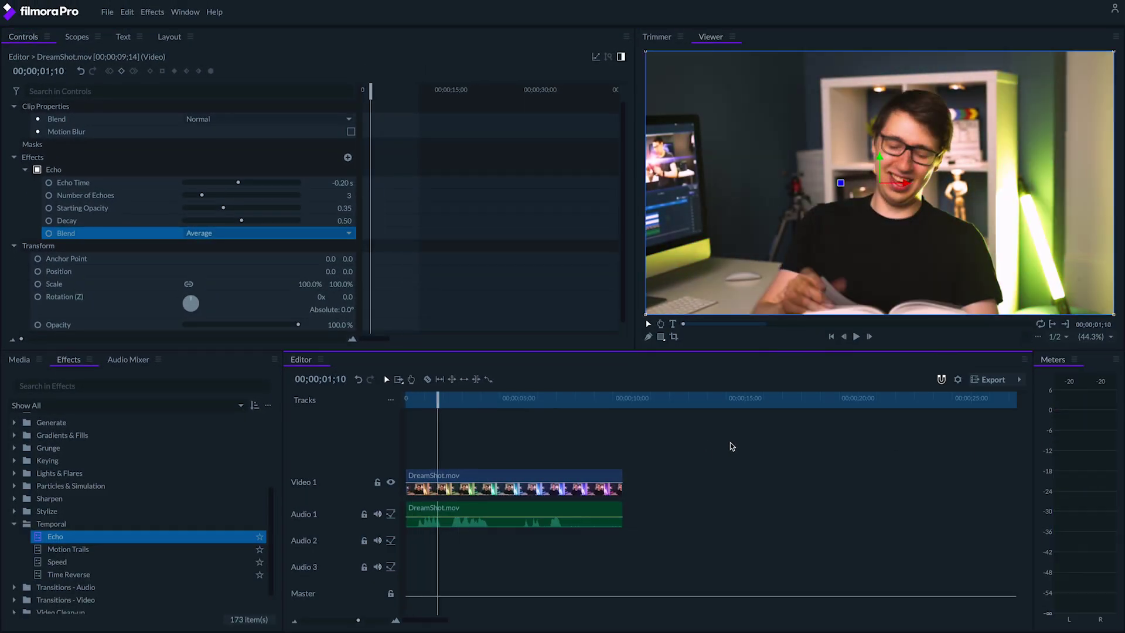
Apply the Diffuse effect to the DreamShot.mov video clip with the Soften preset and preview it.
click(68, 385)
text(diffuse)
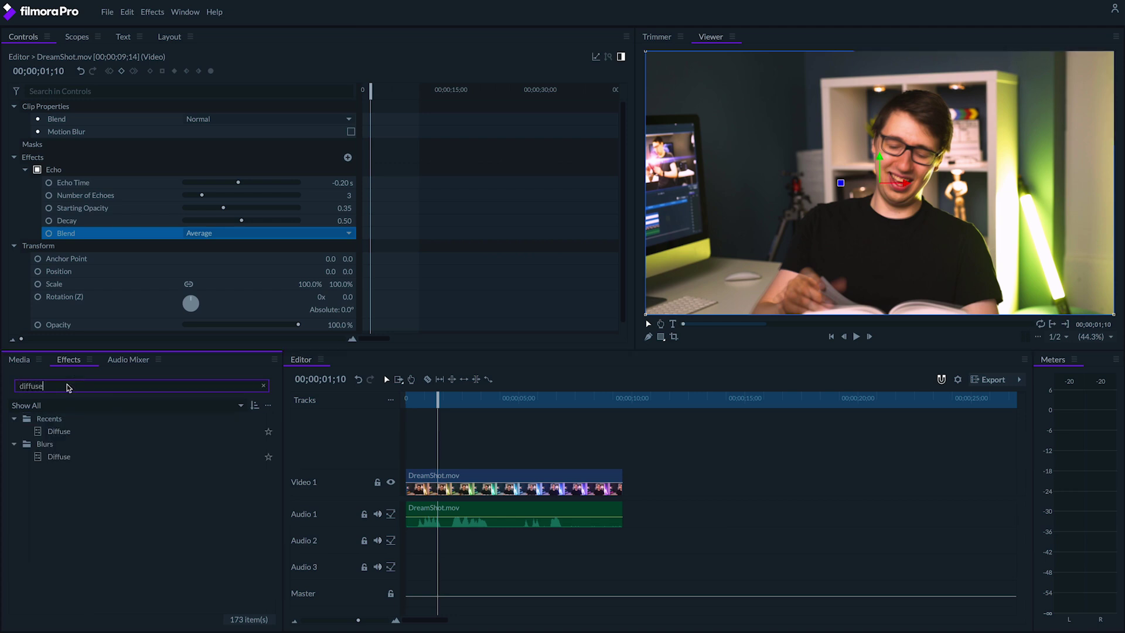
drag(61, 457, 441, 481)
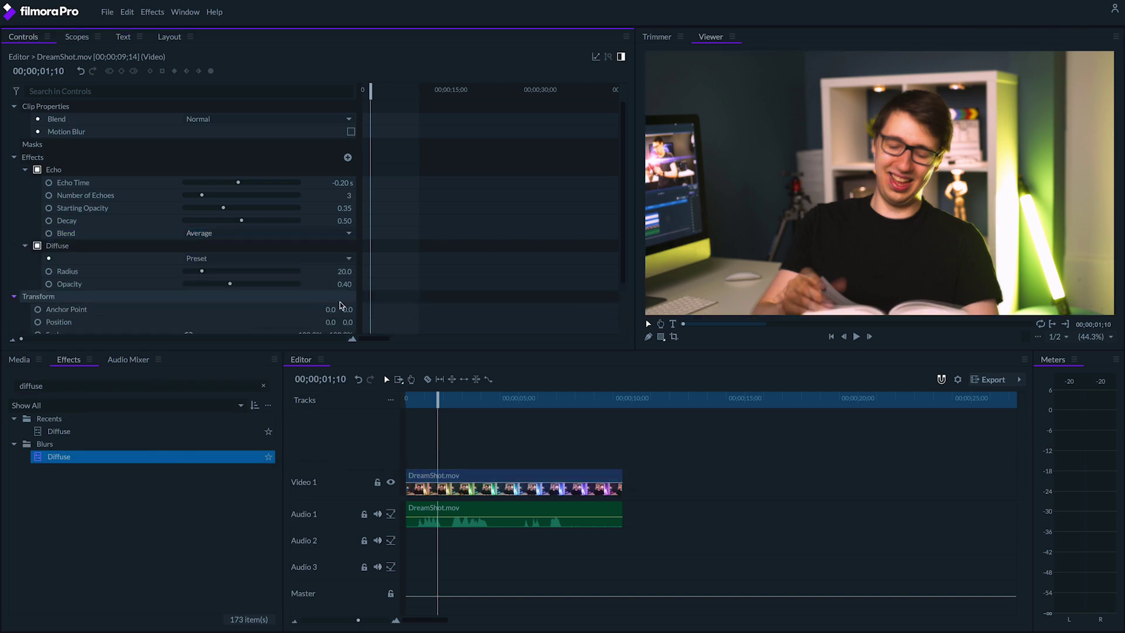
click(283, 261)
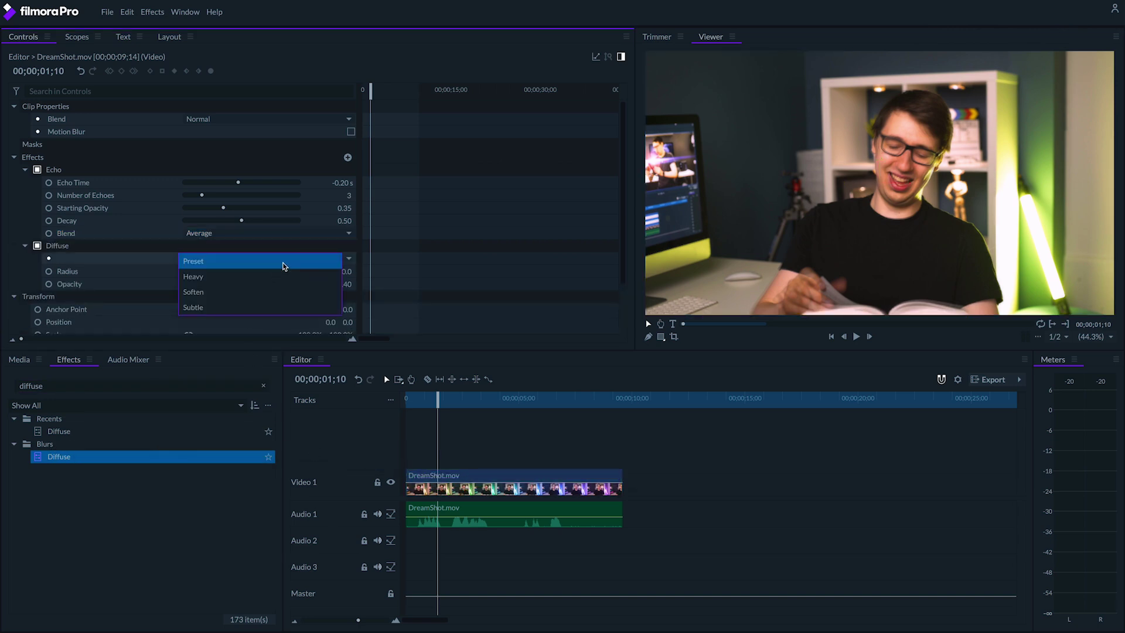
click(263, 292)
click(780, 416)
key(space)
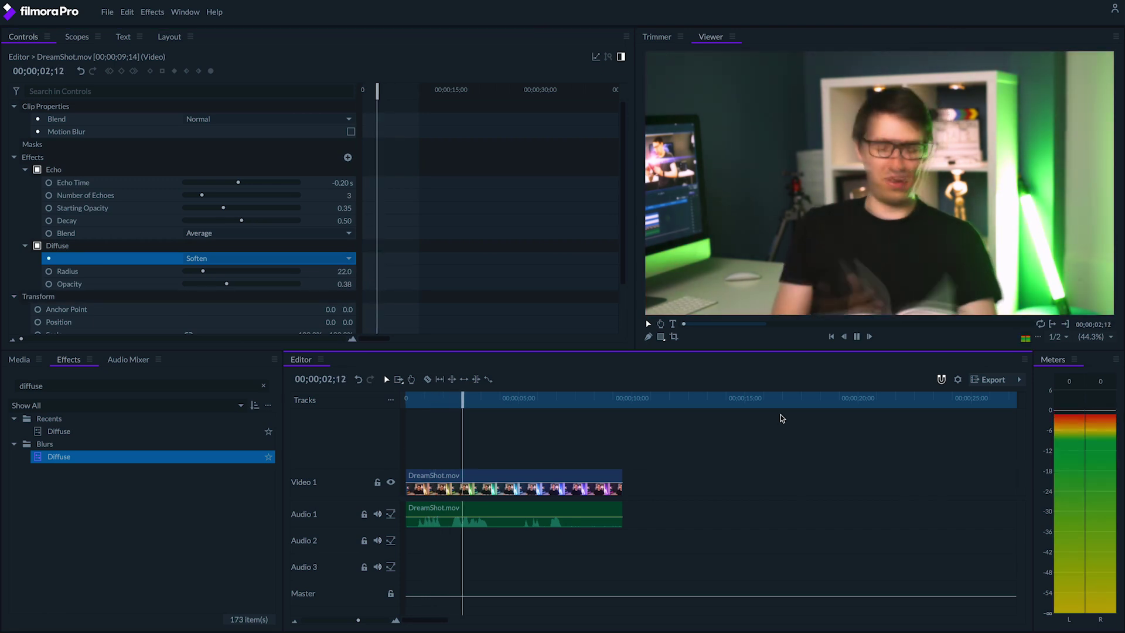
Paste a copy of the DreamShot.mov clip at the start of the timeline, placing it on a new track.
click(418, 404)
drag(418, 404, 406, 404)
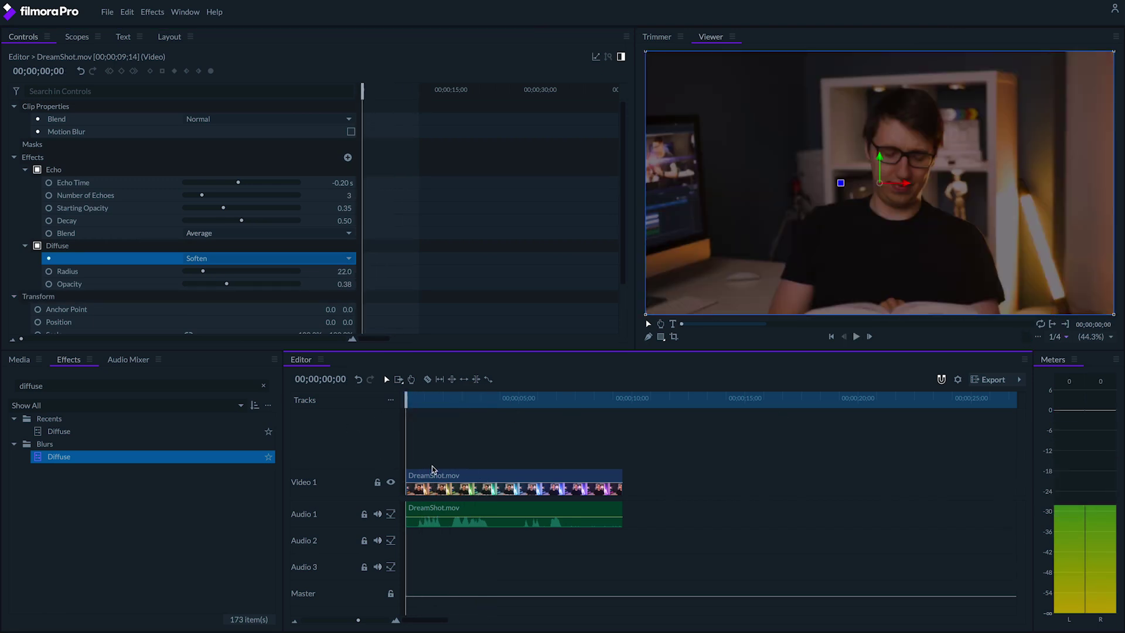
click(441, 476)
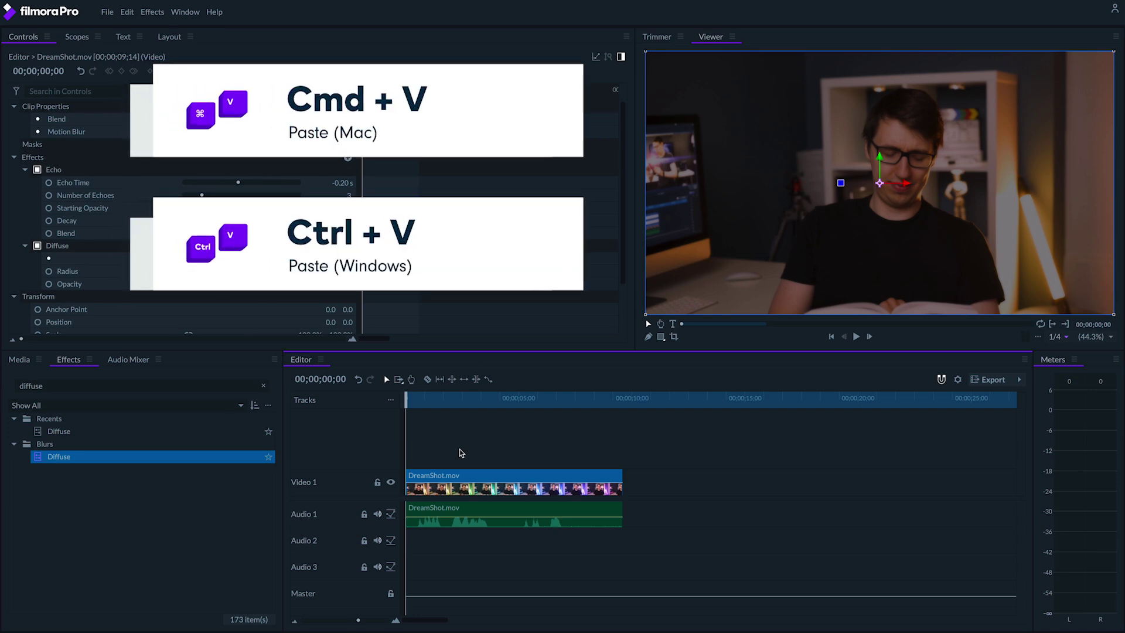
key(ctrl+v)
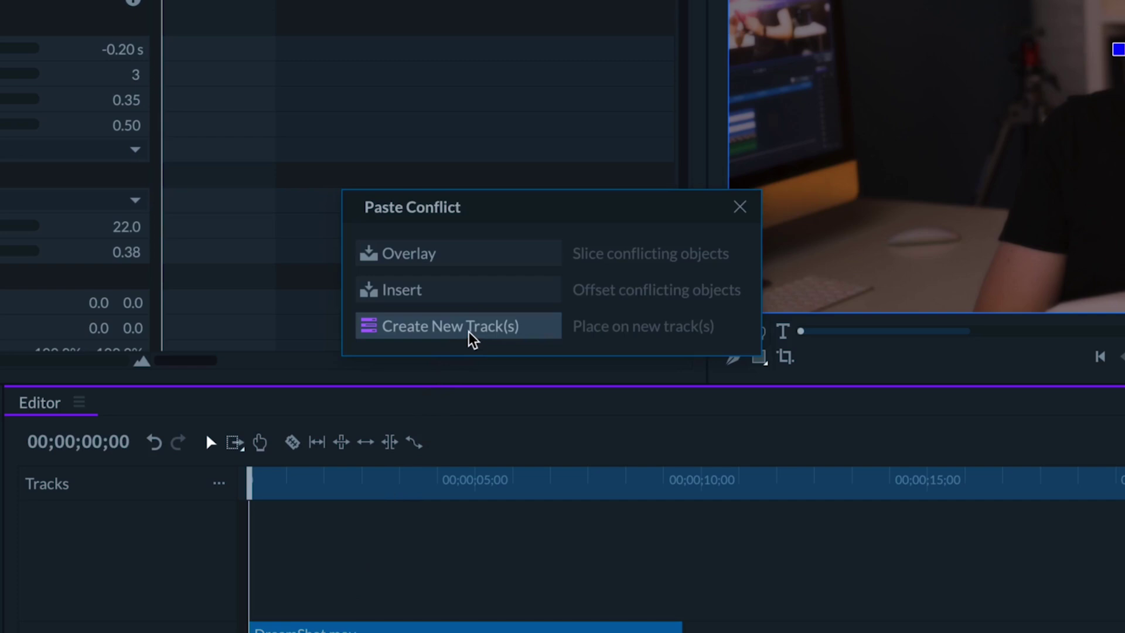
click(470, 338)
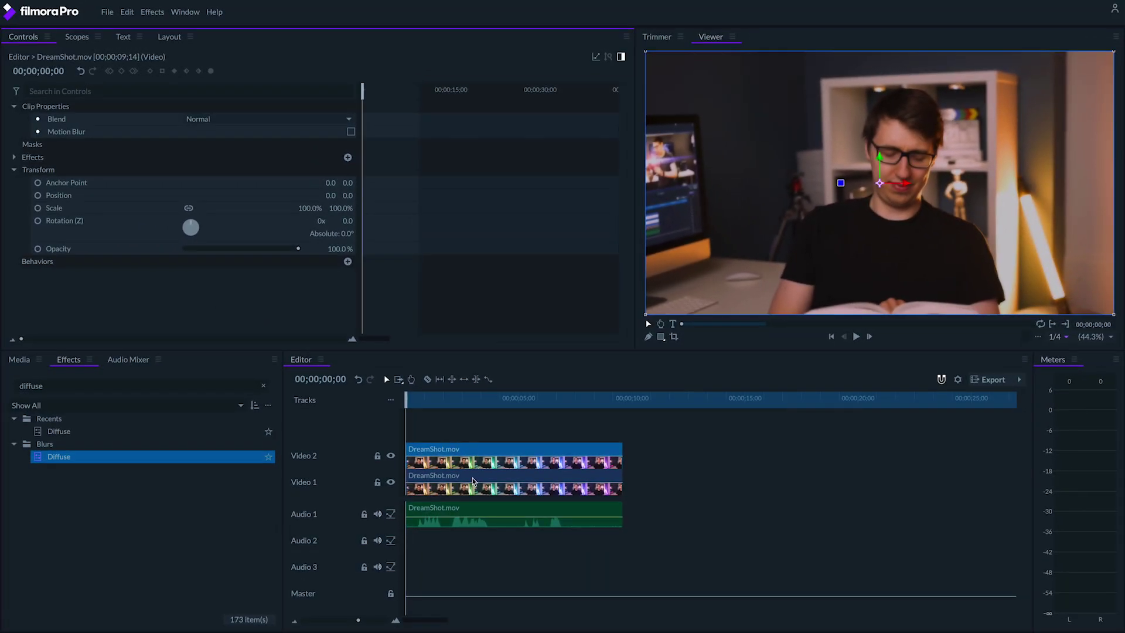
Delete the Diffuse effect from the lower DreamShot.mov clip on Video 1.
click(473, 481)
click(79, 251)
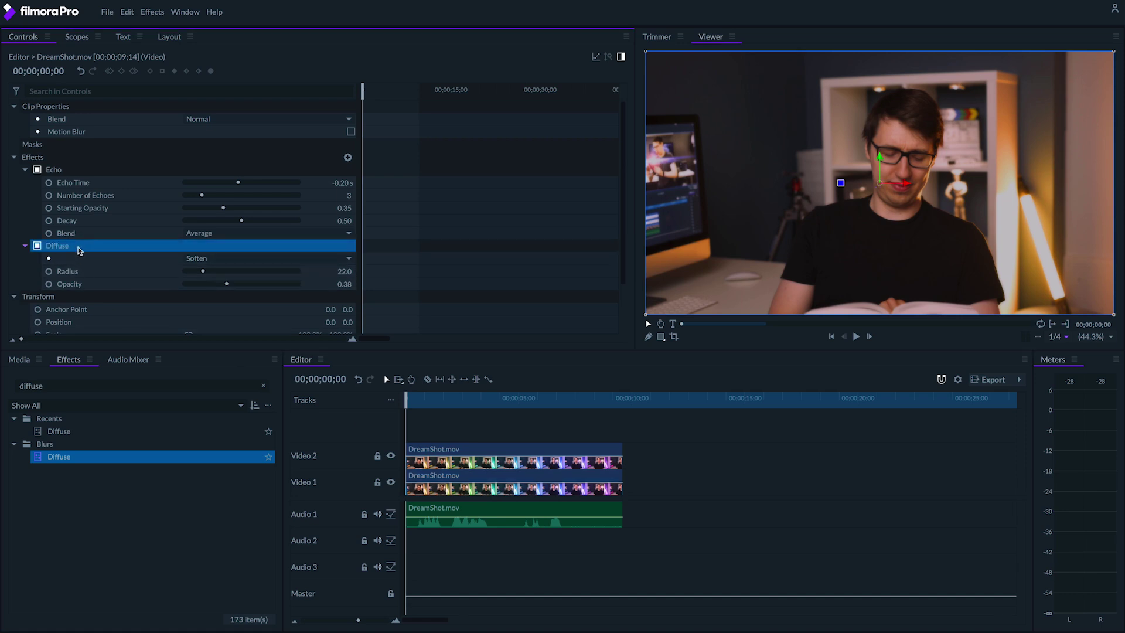
key(Delete)
Apply the Blur effect to the Video 1 clip and set its radius to 24 px.
click(7, 388)
text(blur)
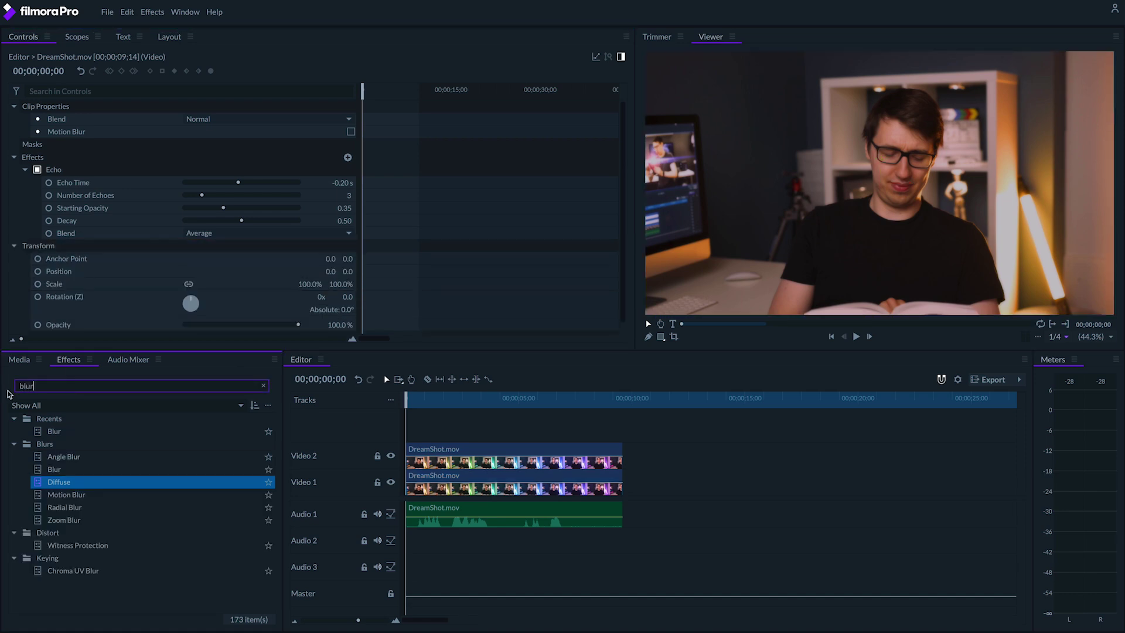
drag(53, 430, 440, 479)
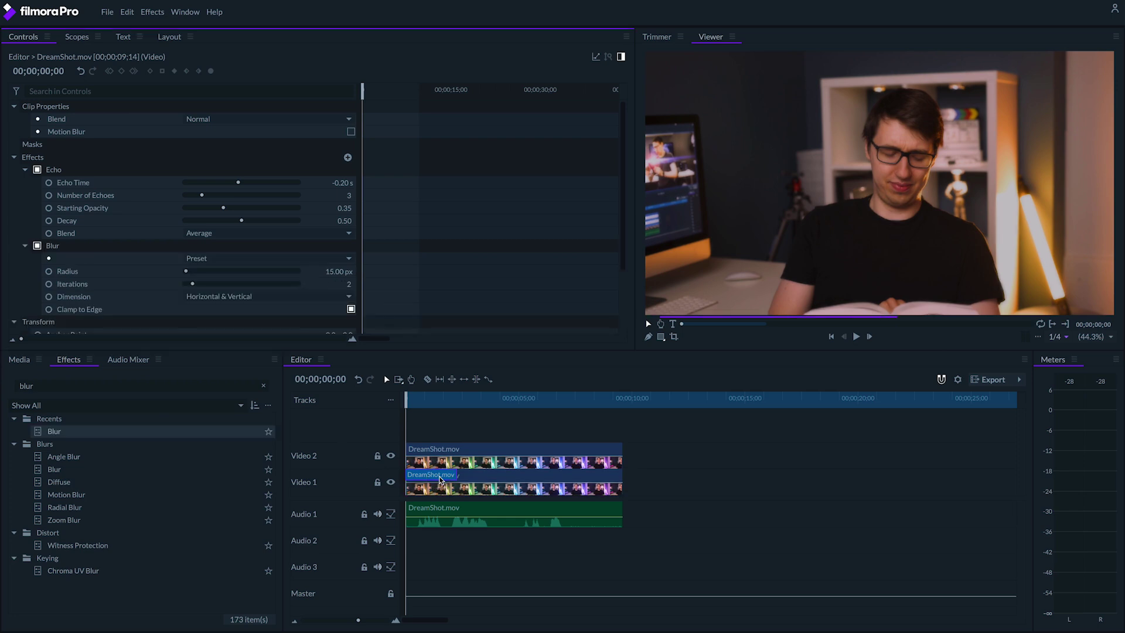
scroll(439, 254, down, 2)
drag(187, 240, 186, 240)
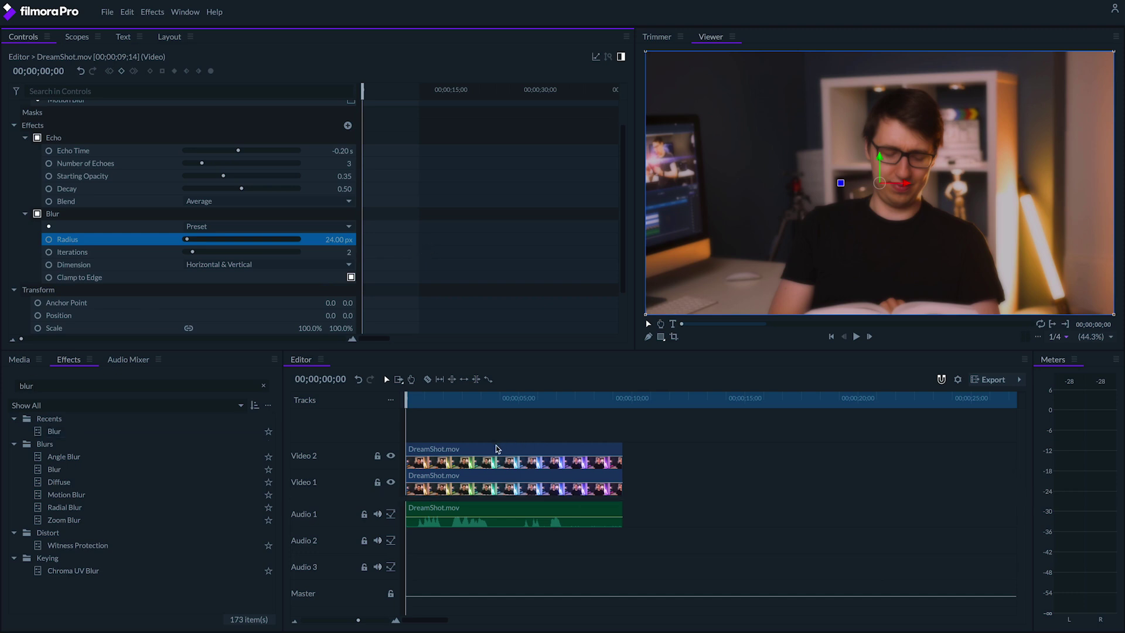
Draw an ellipse mask around the man's head and shoulders on the Video 2 clip at 00;00;01;09.
click(498, 448)
click(437, 400)
click(661, 337)
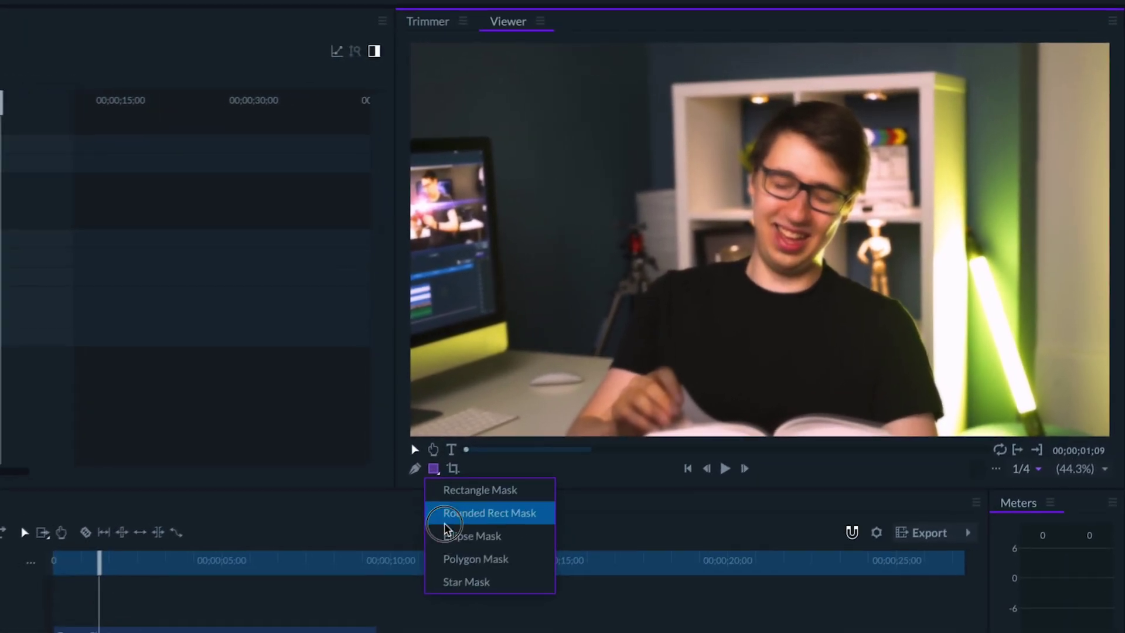
click(446, 532)
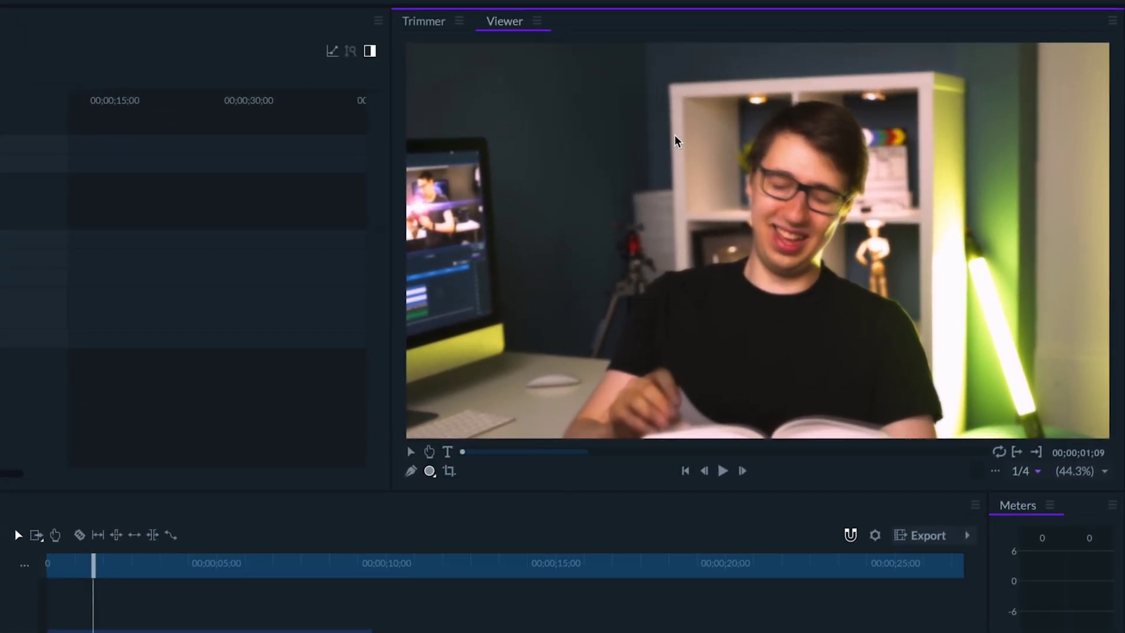
drag(647, 85, 949, 351)
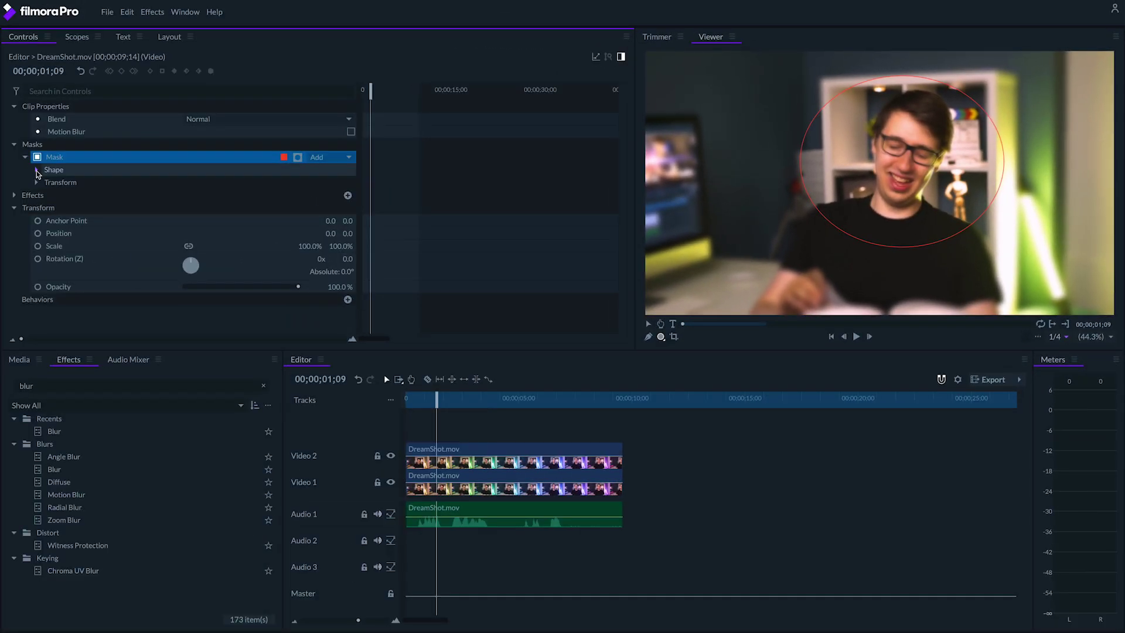
Set the ellipse mask's feather strength to 380 px.
click(36, 170)
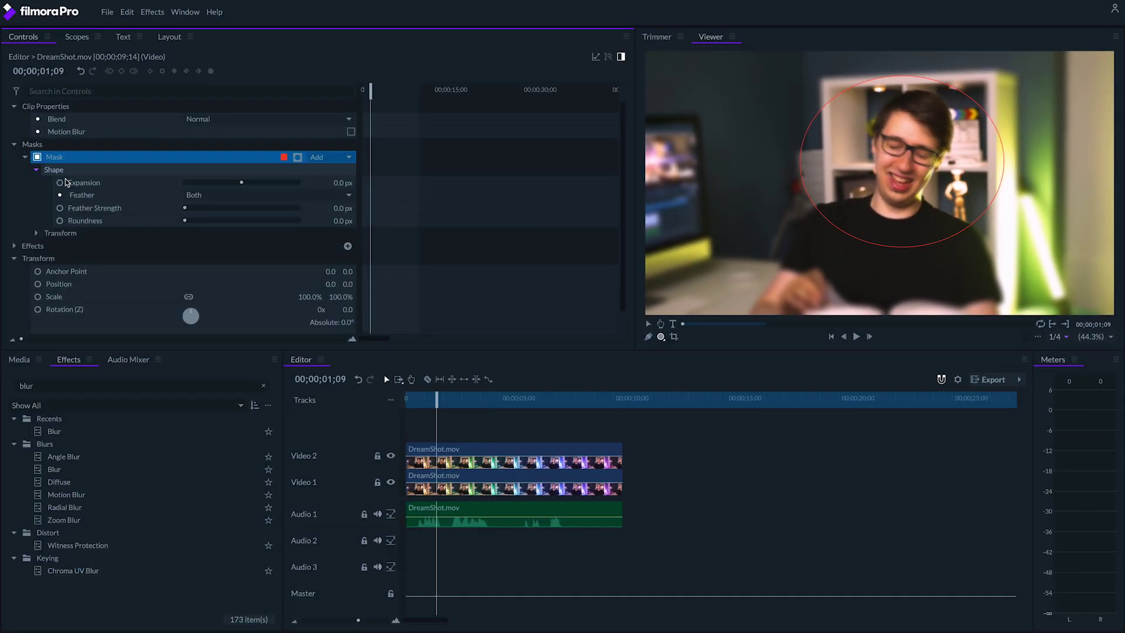
drag(185, 208, 205, 211)
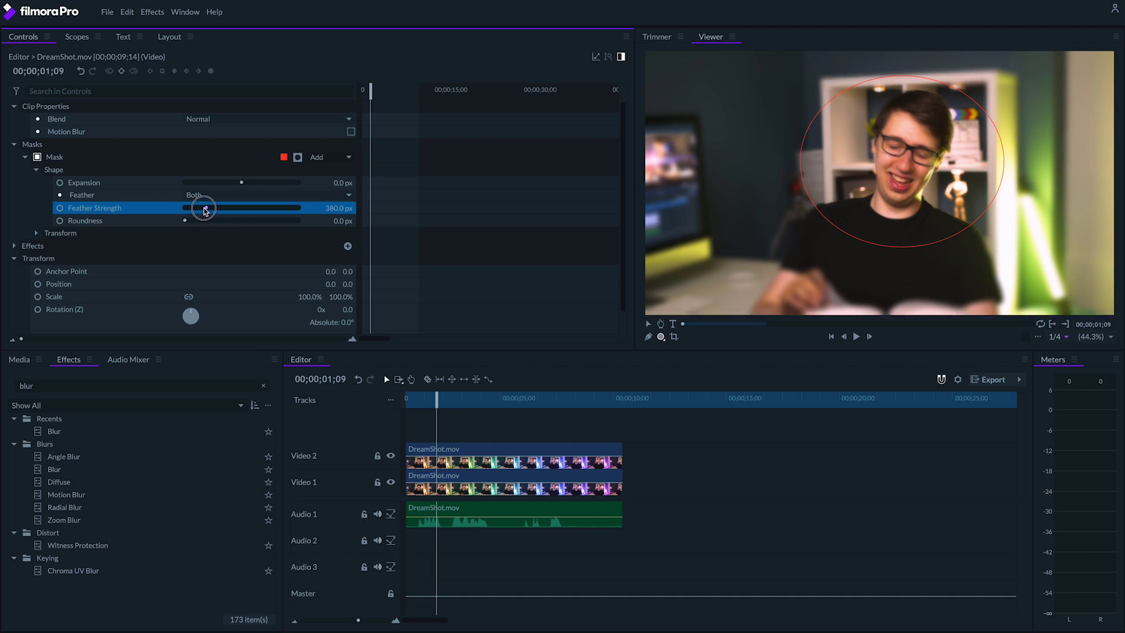
click(692, 423)
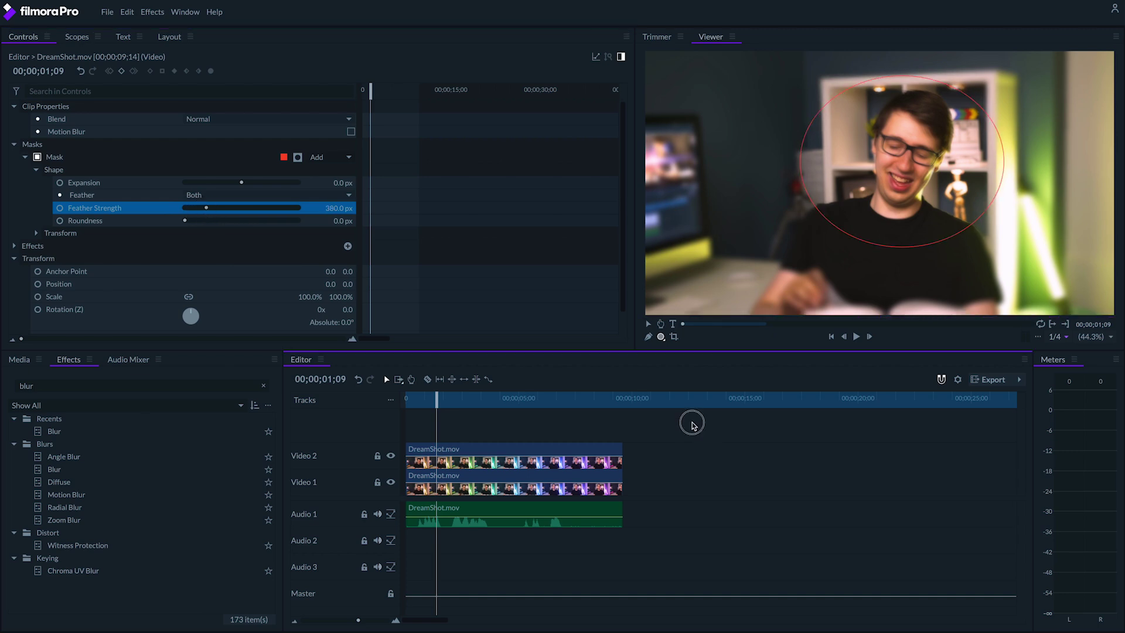
Find the Chromatic Aberration effect and apply it to the DreamShot.mov clip on Video 1.
click(451, 480)
double_click(16, 384)
text(chromatic)
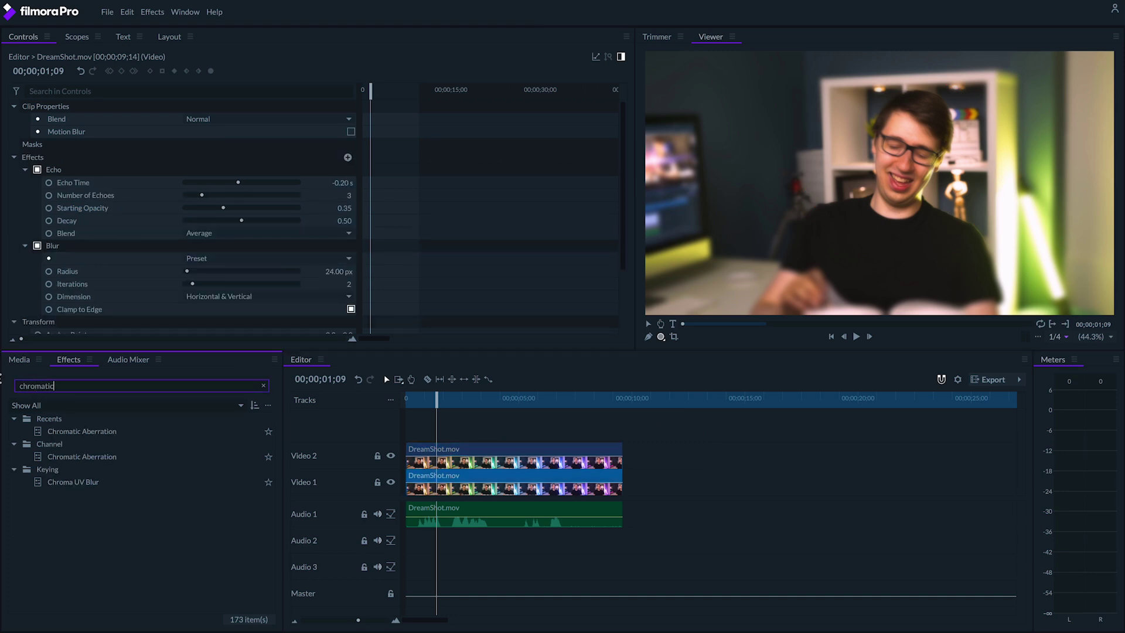
drag(54, 431, 423, 480)
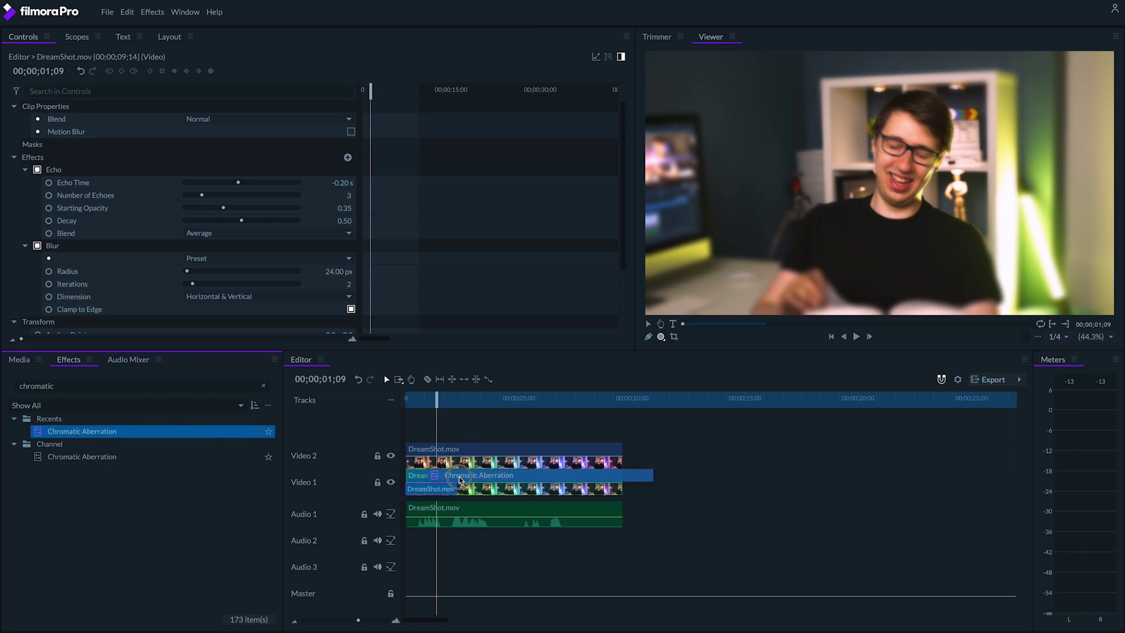
Set the Chromatic Aberration distance to 10%.
scroll(414, 298, down, 3)
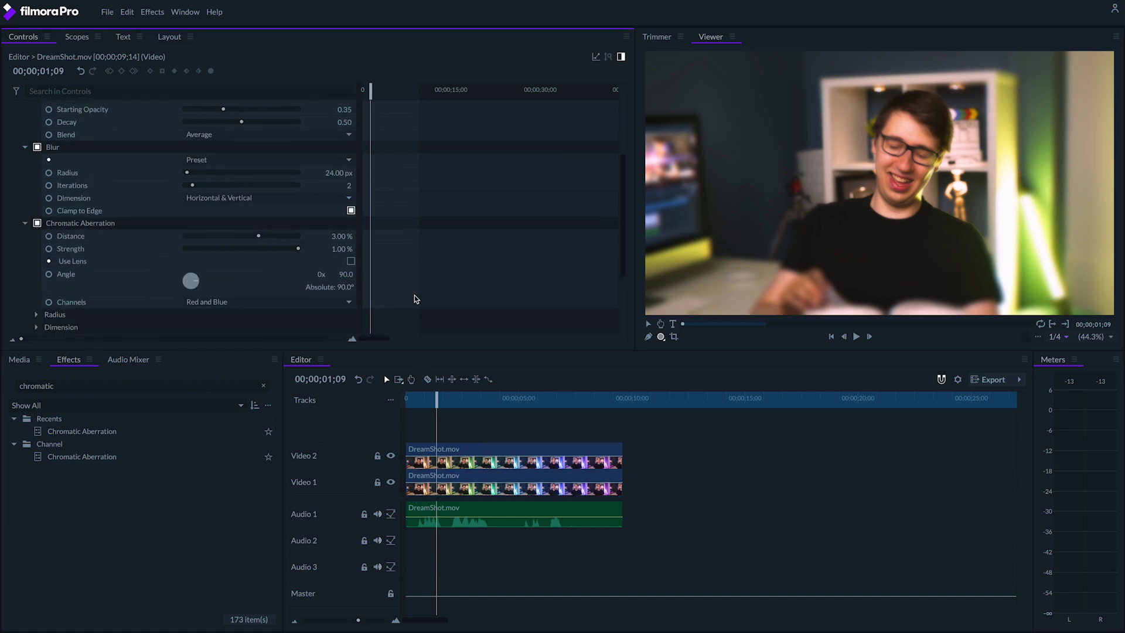
click(338, 235)
text(1)
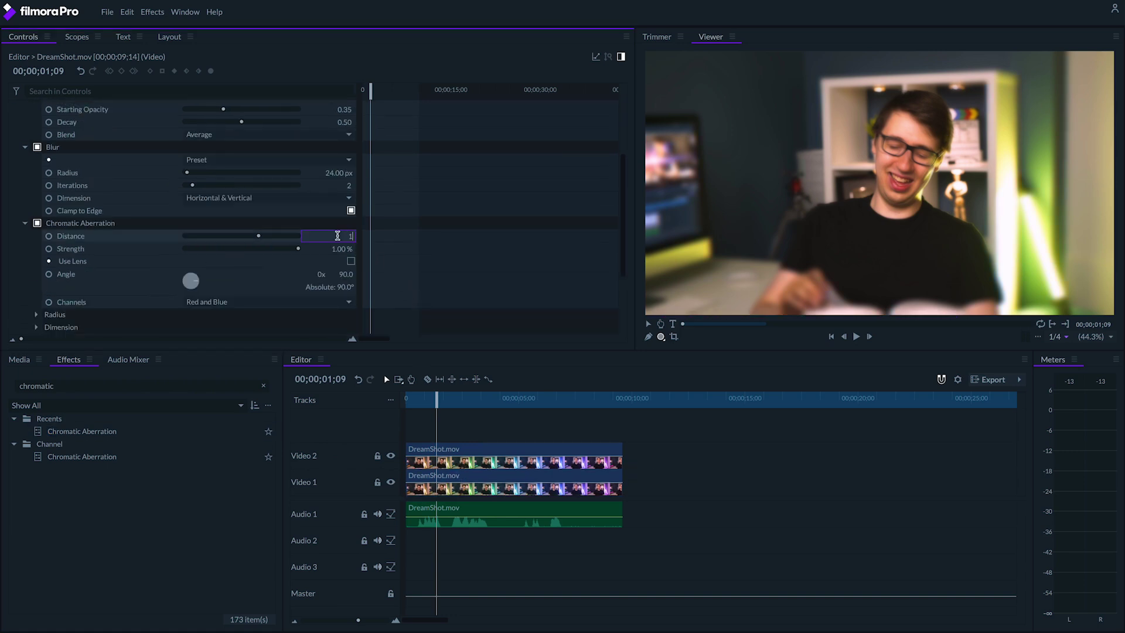
text(0)
key(Return)
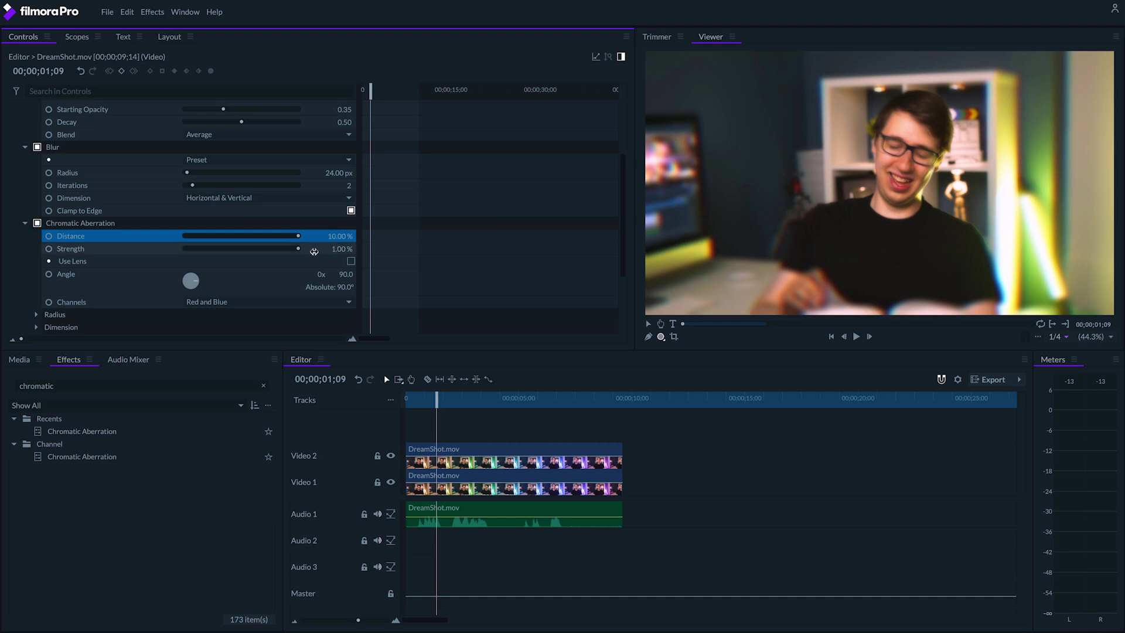
Enable Use Lens for Chromatic Aberration and set the lens radius to 200 px.
click(350, 261)
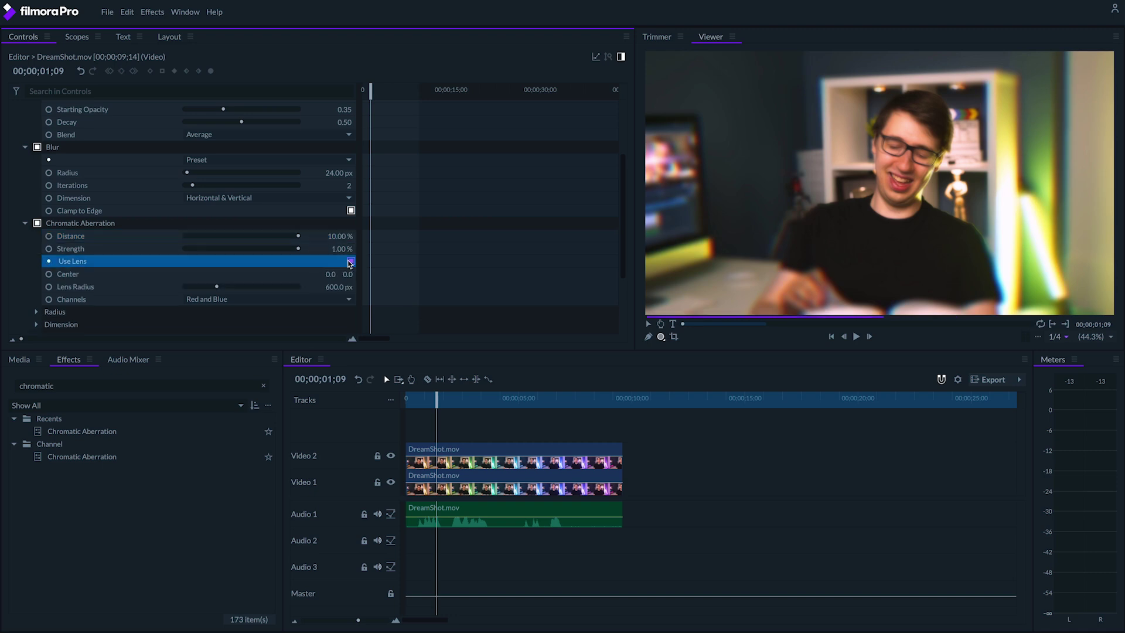
click(326, 286)
text(200)
key(Return)
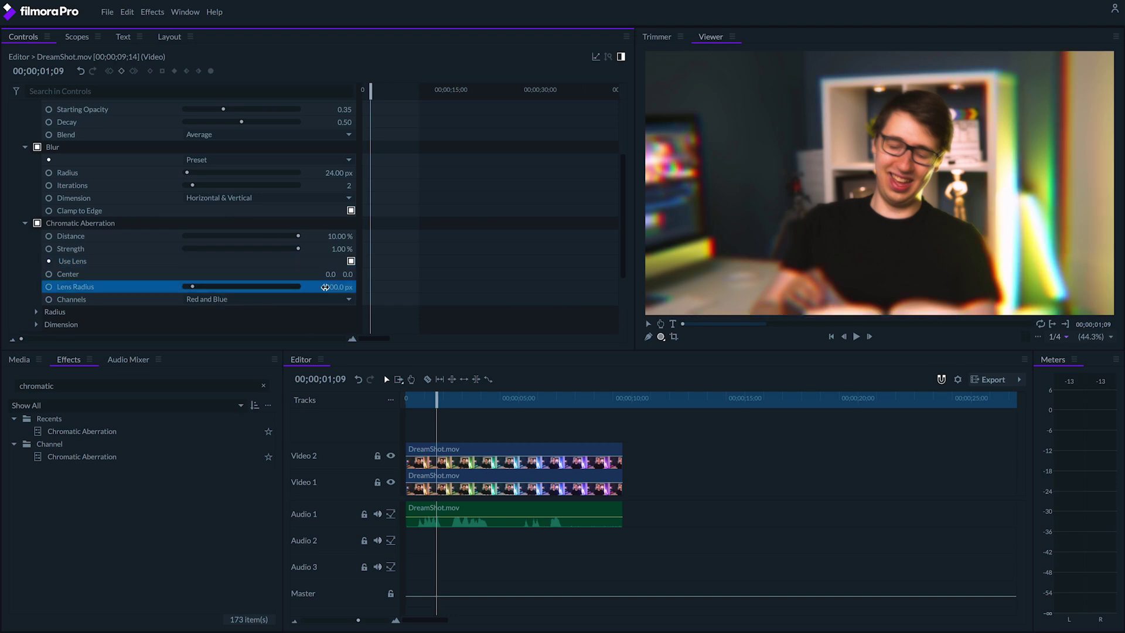
right_click(326, 287)
click(274, 301)
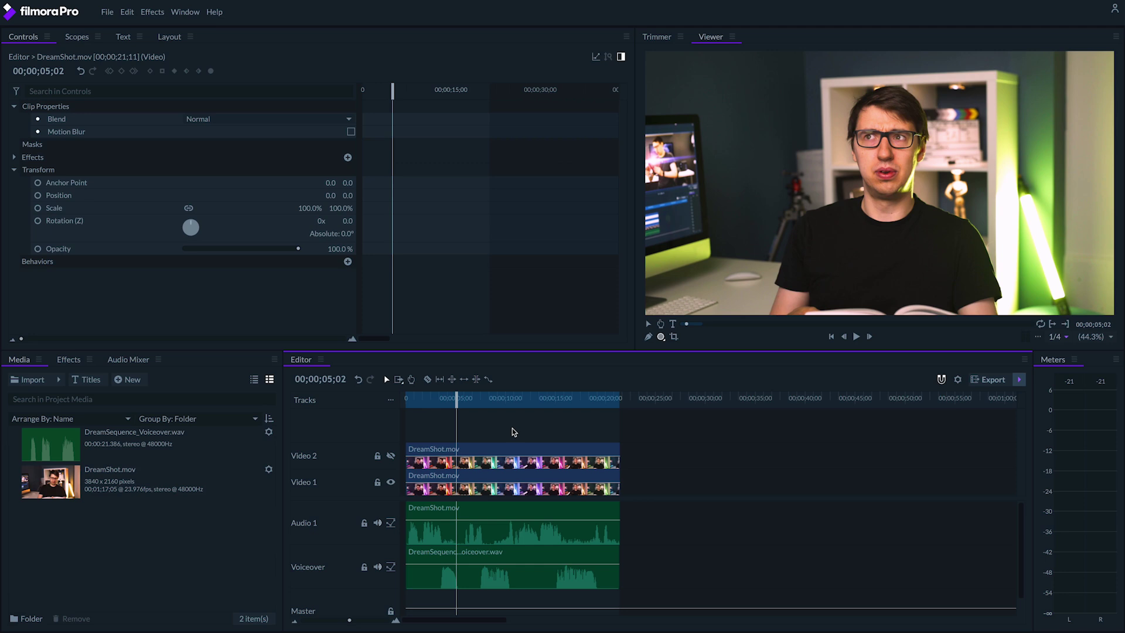
Play the timeline from the start to listen to the DreamShot.mov audio together with the voiceover.
click(505, 510)
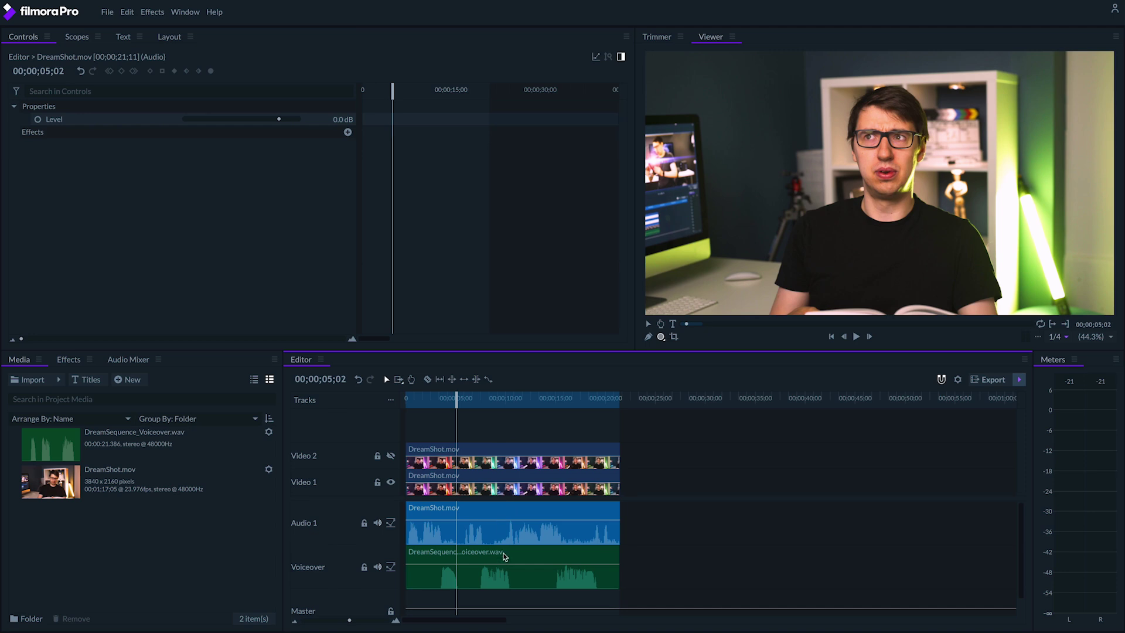
click(505, 555)
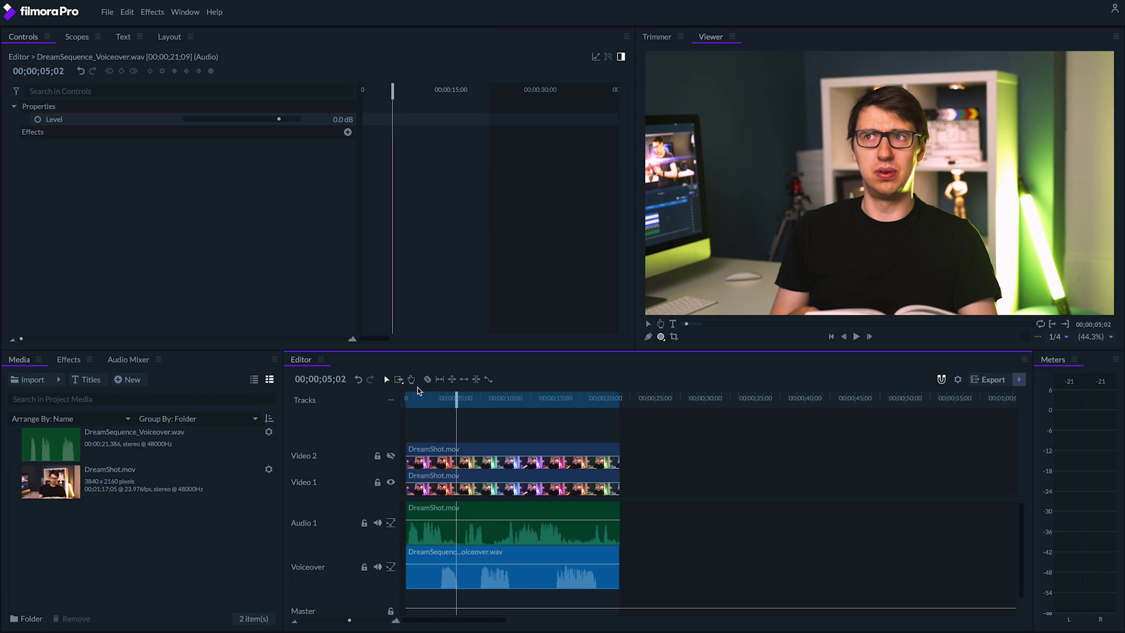
drag(456, 400, 407, 401)
key(space)
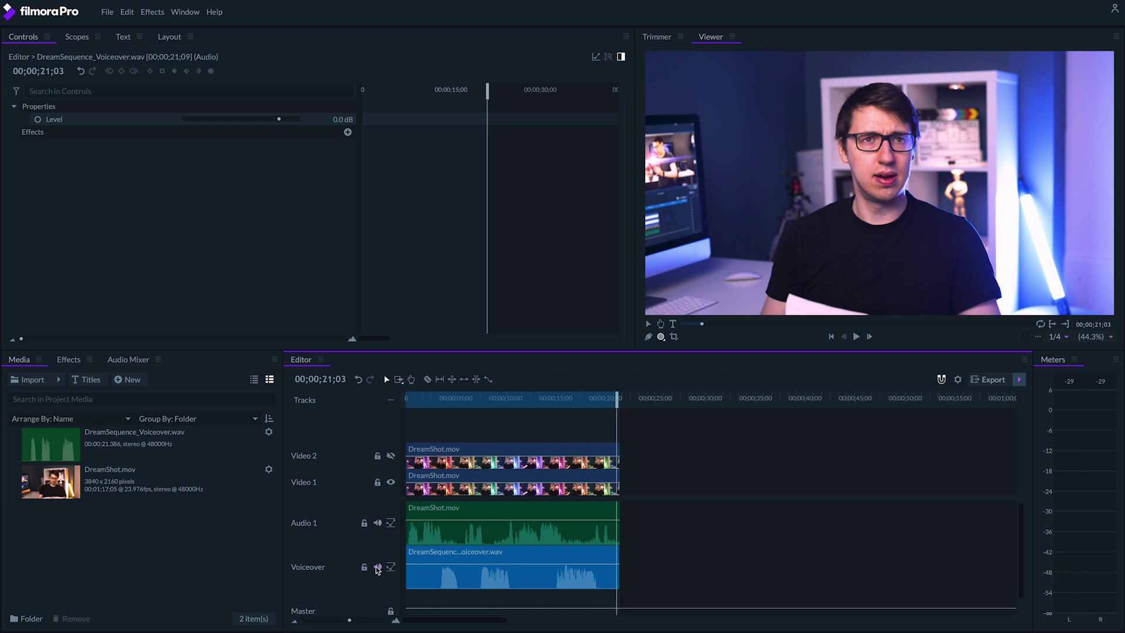
Find the audio Echo effect and apply it to the DreamShot.mov audio clip on Audio 1.
click(551, 518)
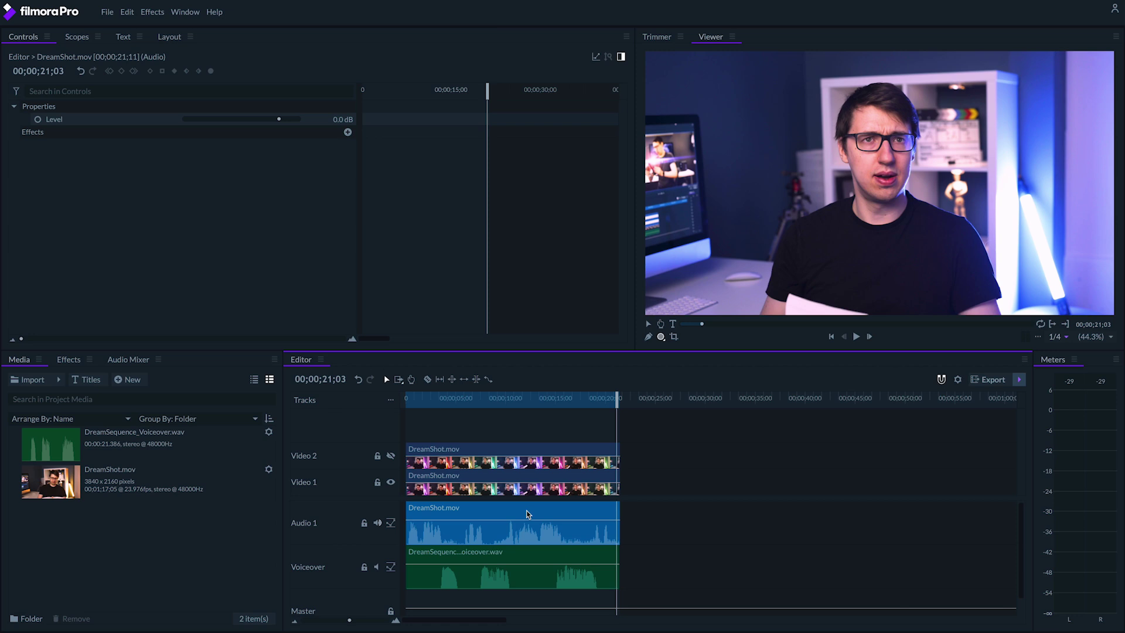
click(69, 360)
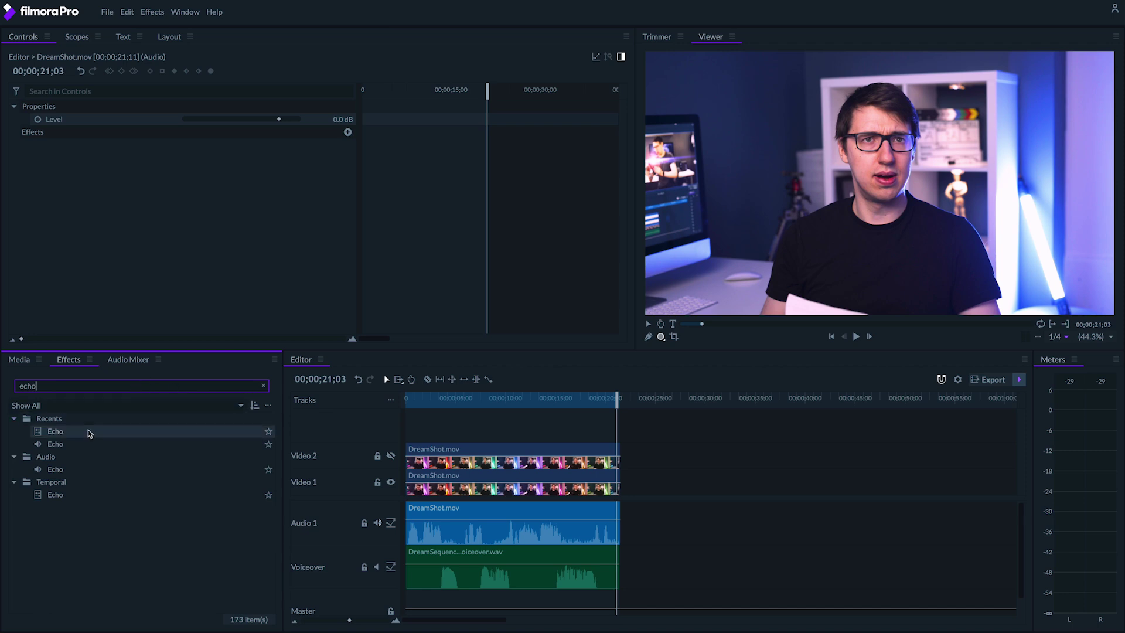
click(59, 469)
drag(63, 476, 505, 528)
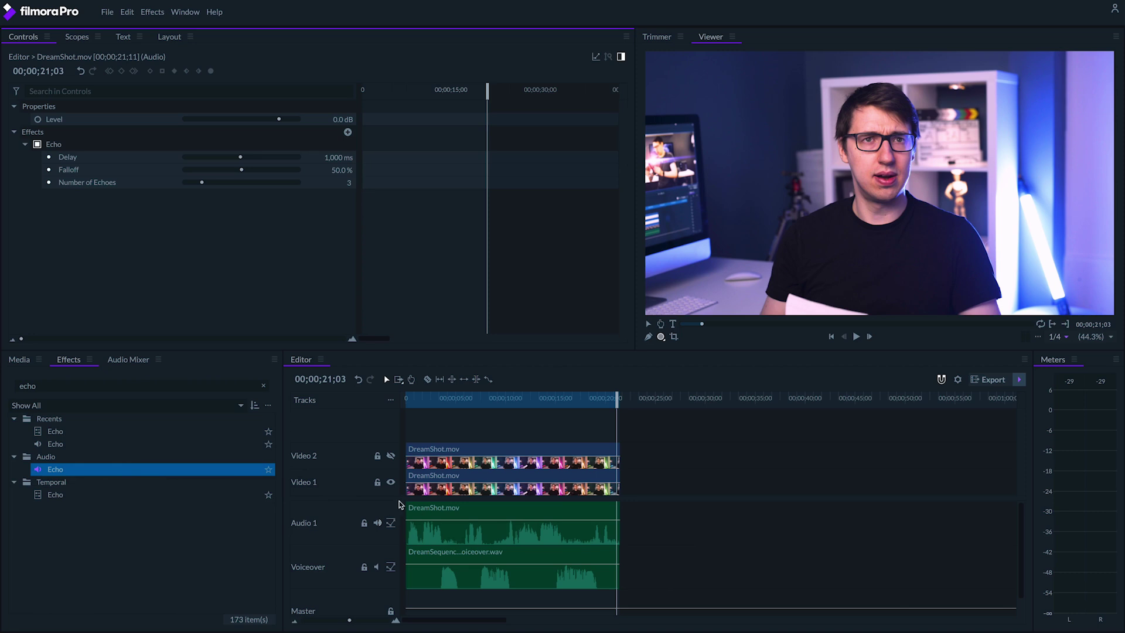
Set the audio Echo falloff to 20% and play the timeline from the start to hear it.
text(20)
key(Return)
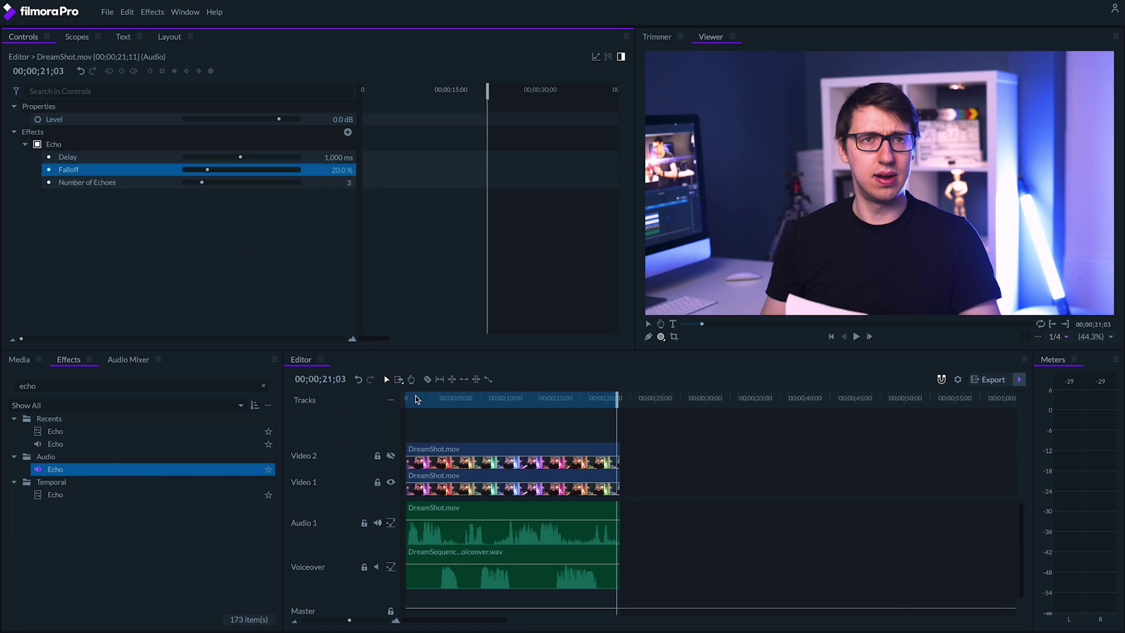
click(409, 405)
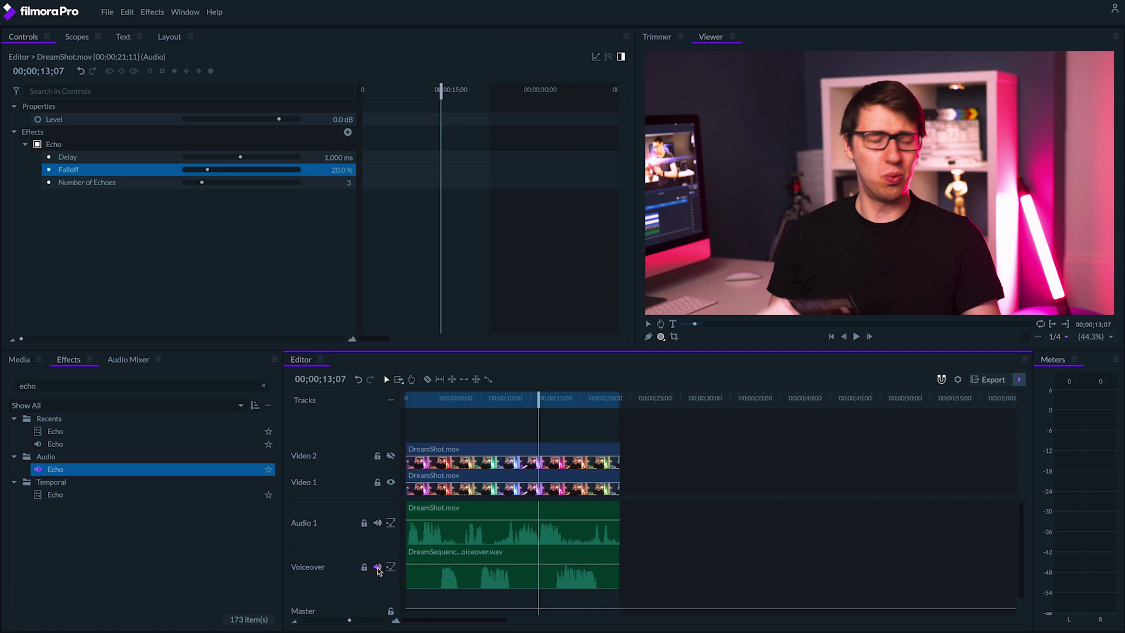
Apply Audio Reverse and then Large Room to the DreamSequence_Voiceover.wav clip on the Voiceover track.
double_click(59, 385)
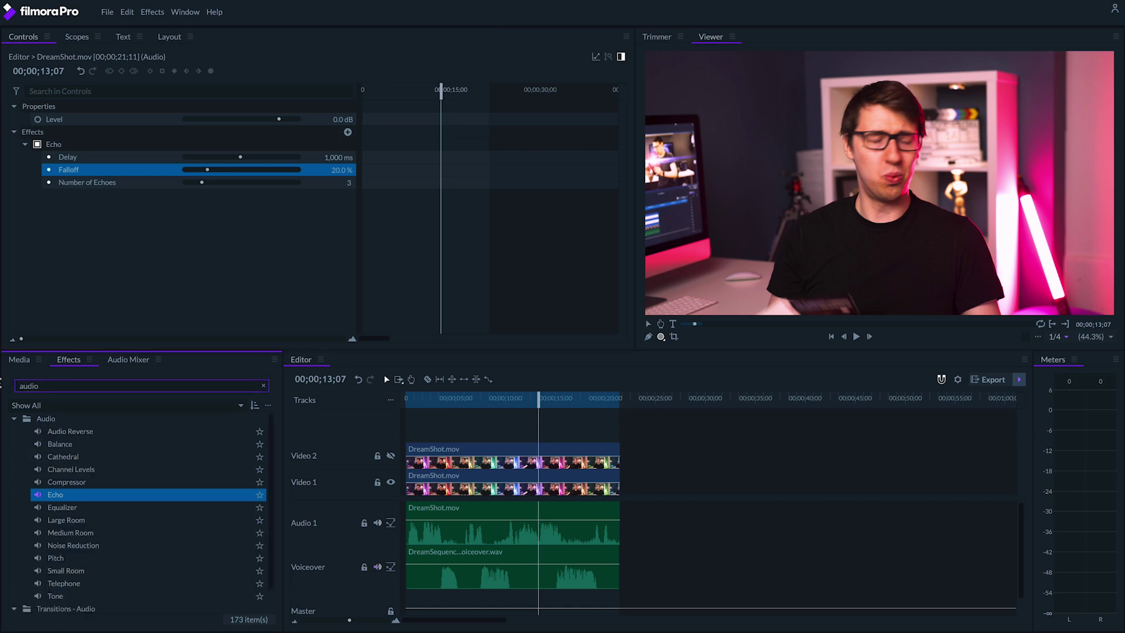
drag(69, 433, 469, 559)
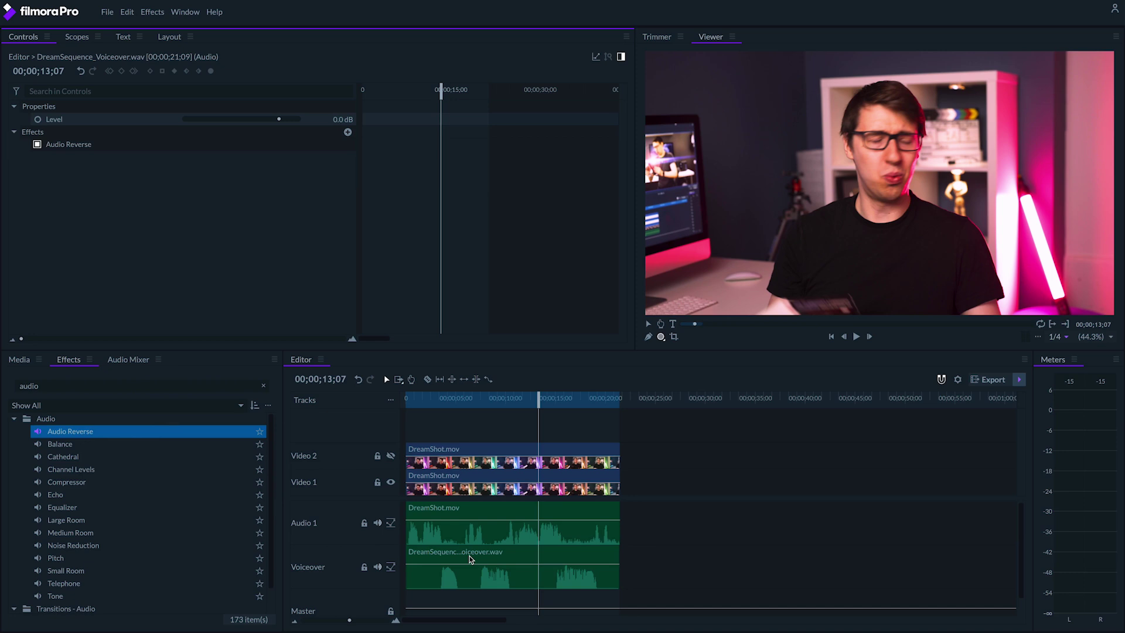
double_click(54, 385)
text(large roo)
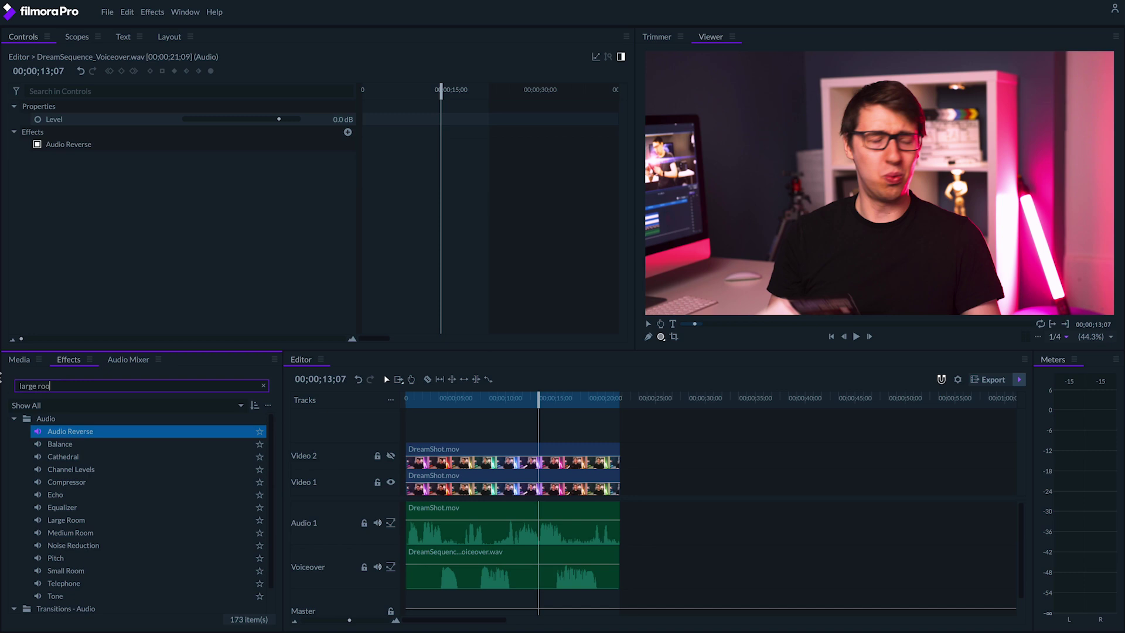
text(m)
drag(64, 432, 469, 559)
Add a second Audio Reverse effect after Large Room on the DreamSequence_Voiceover.wav clip.
click(263, 385)
text(audio)
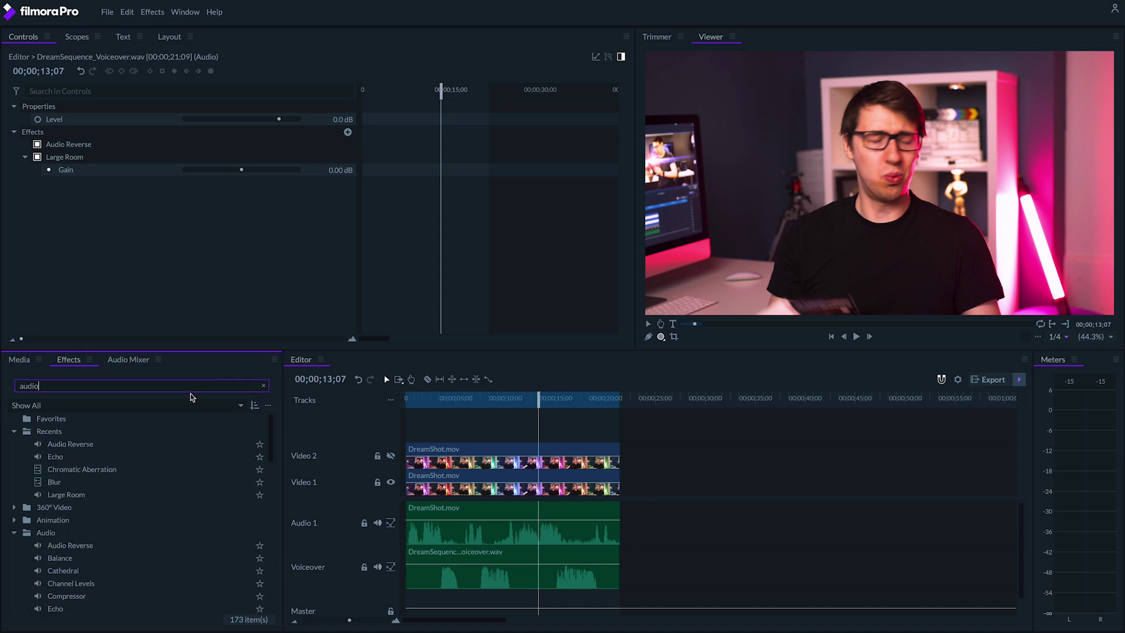
text( reverse)
drag(75, 432, 475, 555)
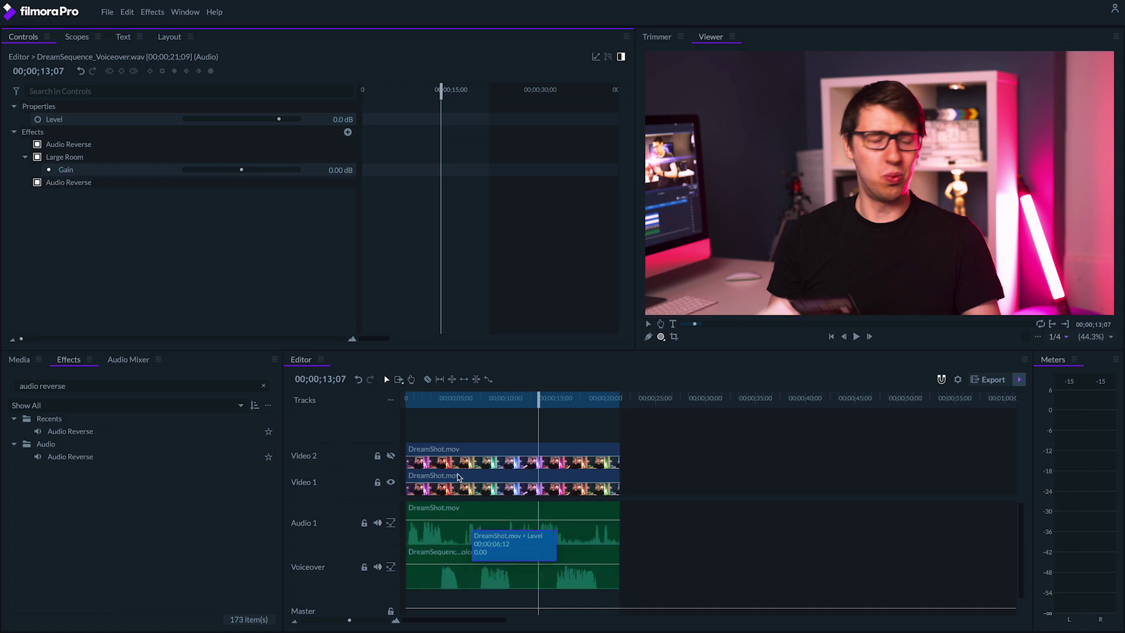
Play the timeline from the start to listen to the echoed clip audio together with the processed voiceover.
click(410, 400)
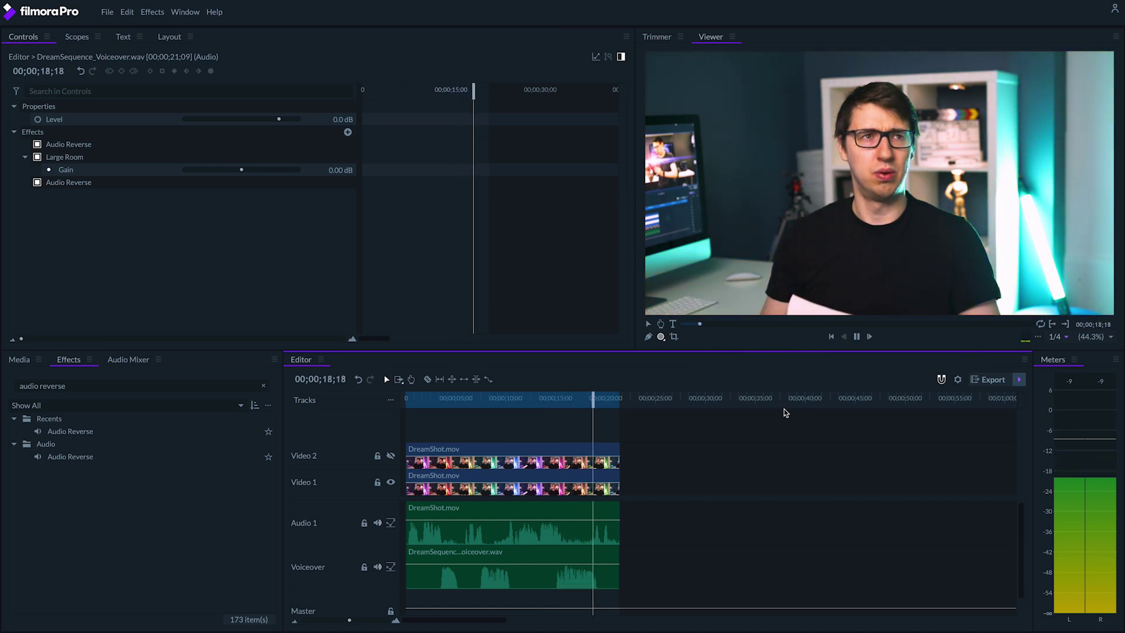
key(space)
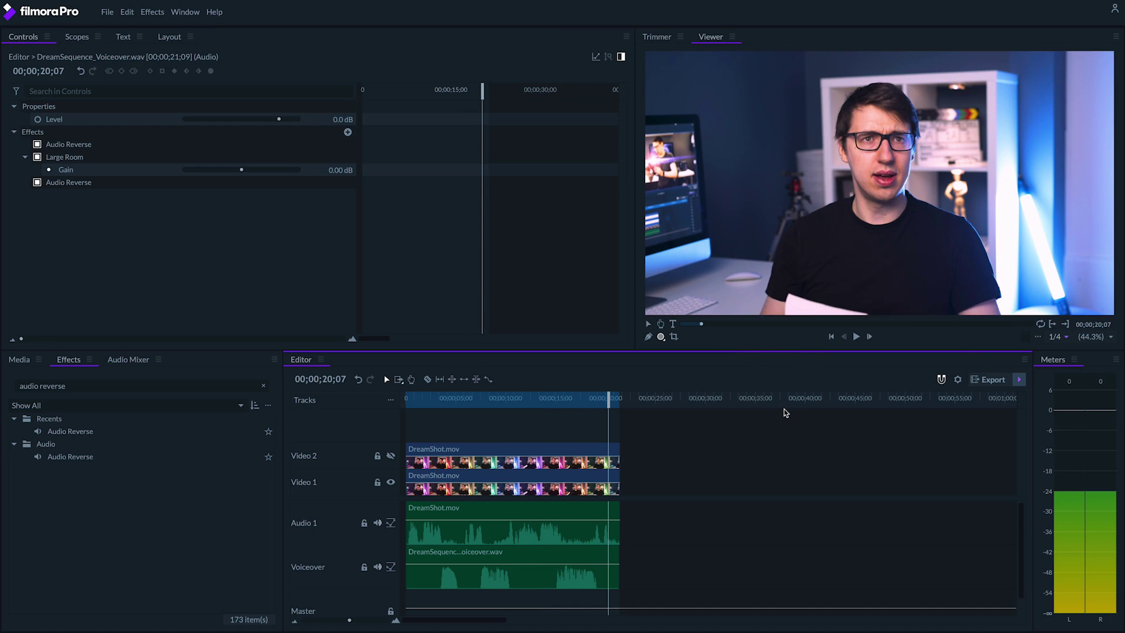